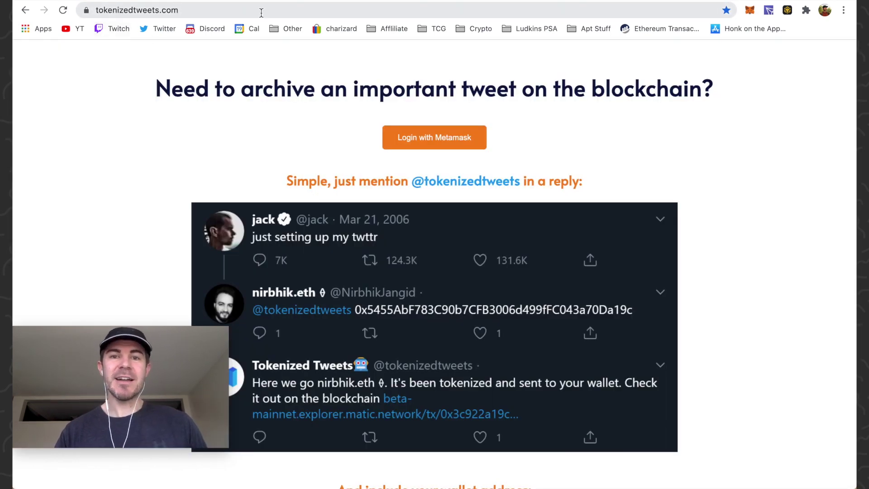
Copy the MetaMask account's wallet address, then switch to the Twitter tab
click(748, 12)
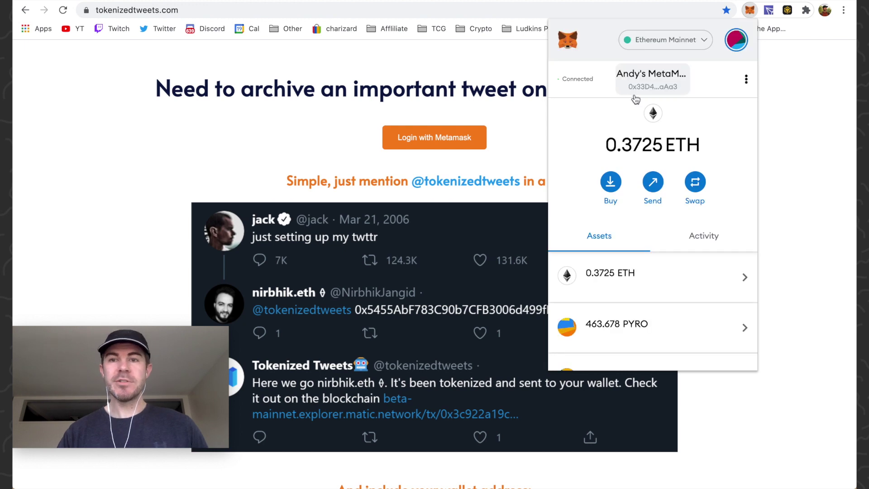
click(661, 85)
click(792, 117)
Tweet "Early crypto adopters are the real bank robbers."
key(ctrl+Tab)
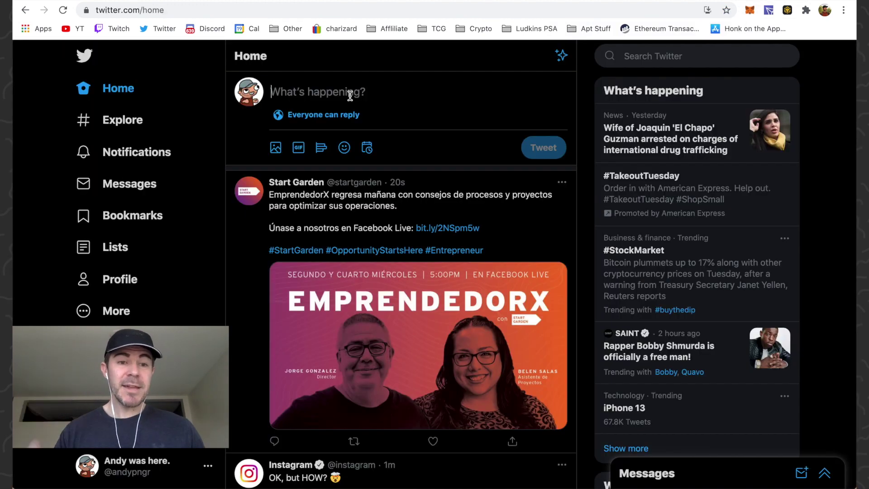
click(350, 96)
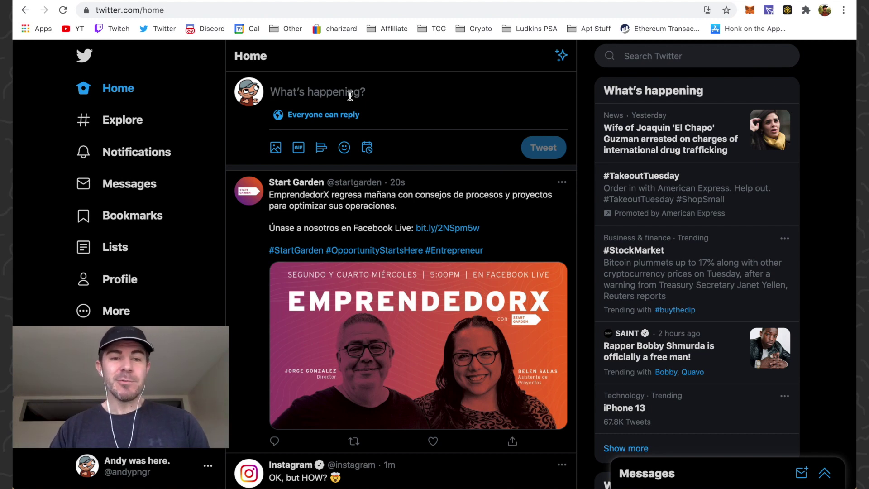
text(Early crypto adop)
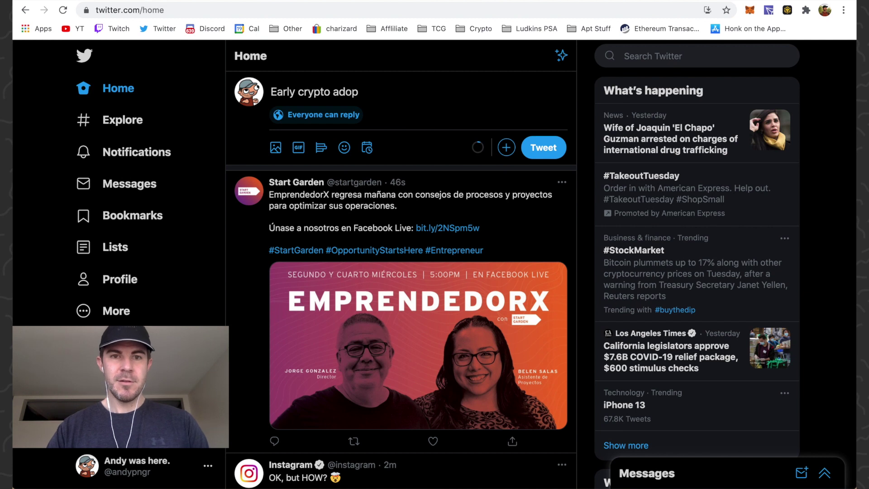
text(ters are the real bank robbers.)
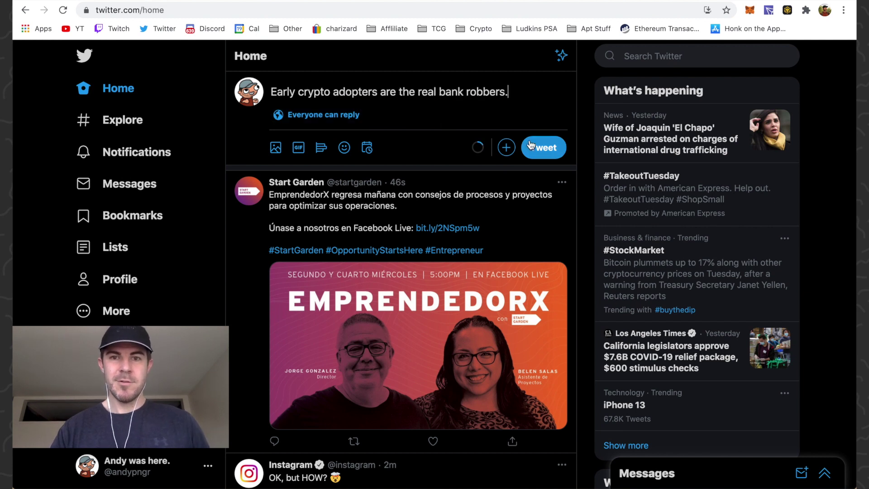
click(538, 150)
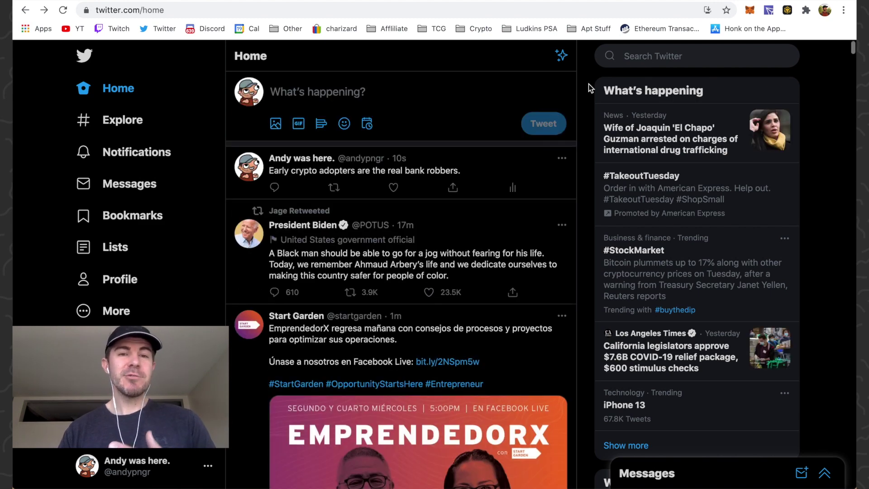
click(274, 188)
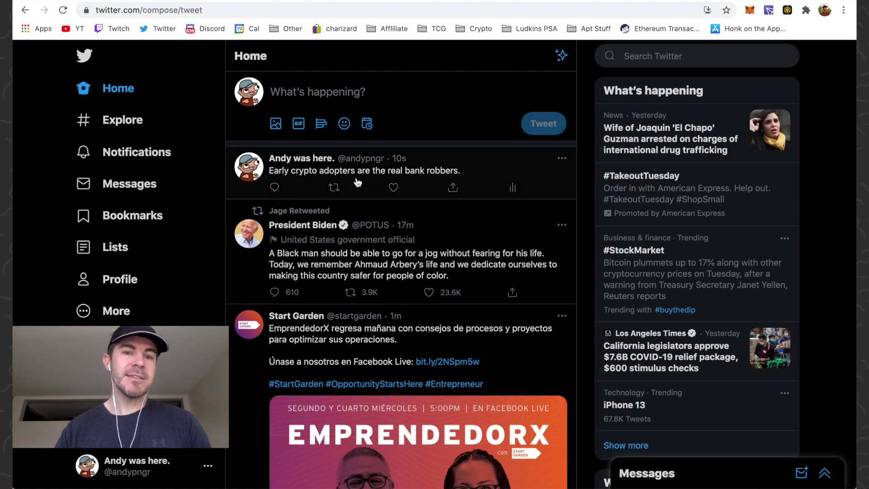
click(274, 188)
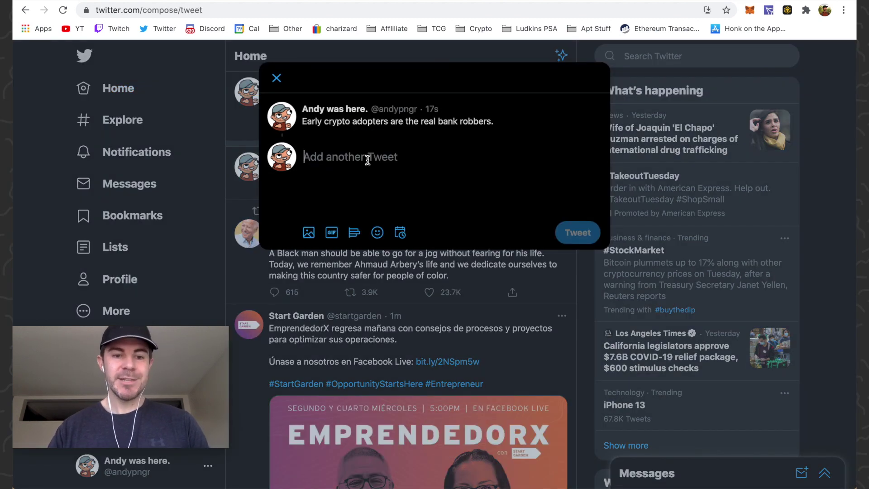
text(@token)
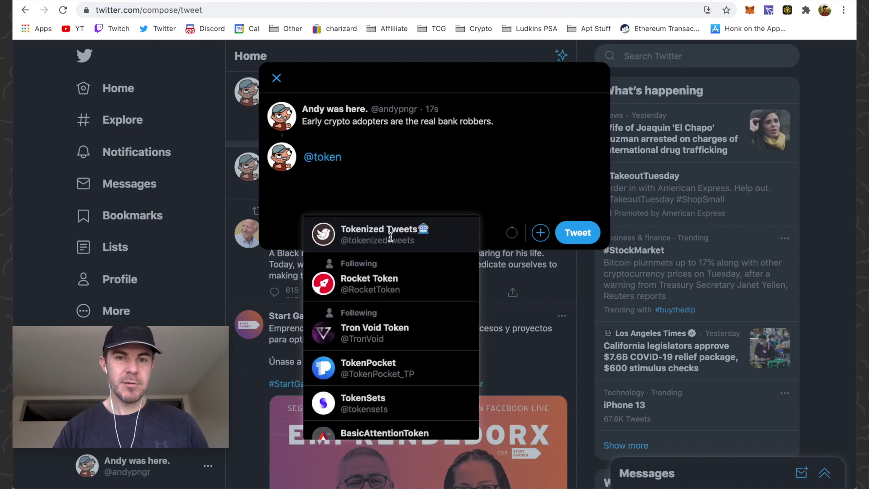
click(392, 240)
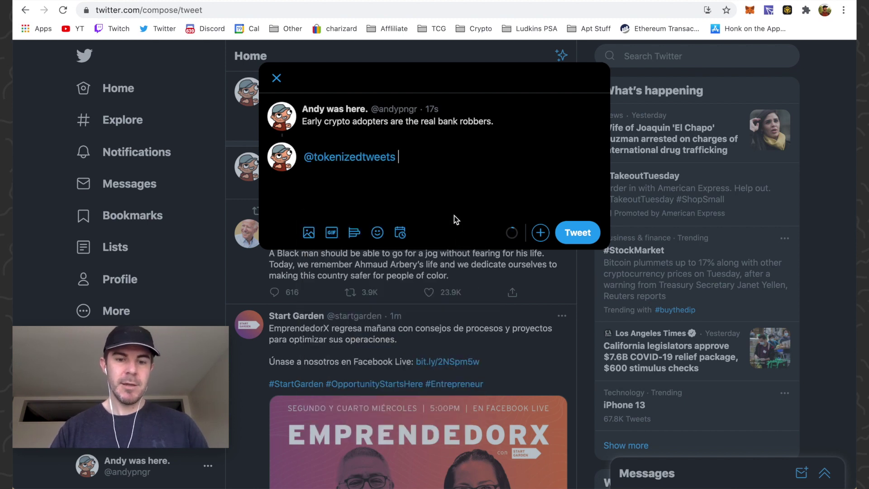
key(Return)
key(ctrl+v)
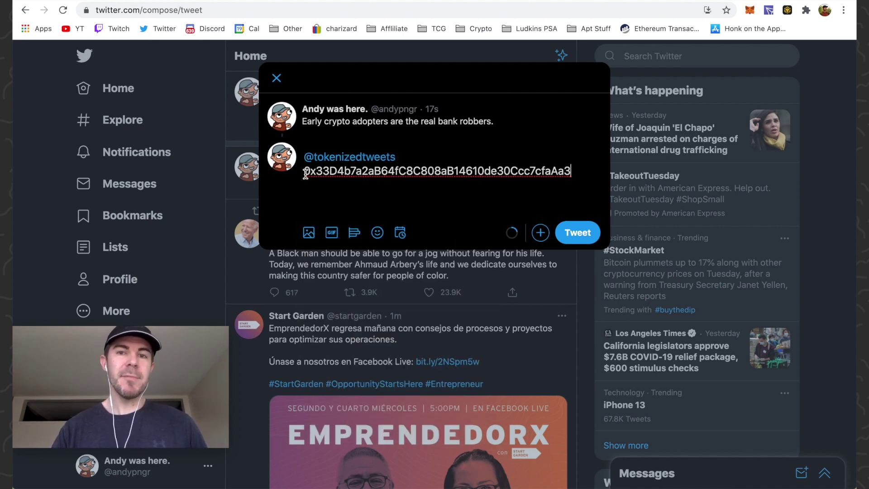
click(588, 234)
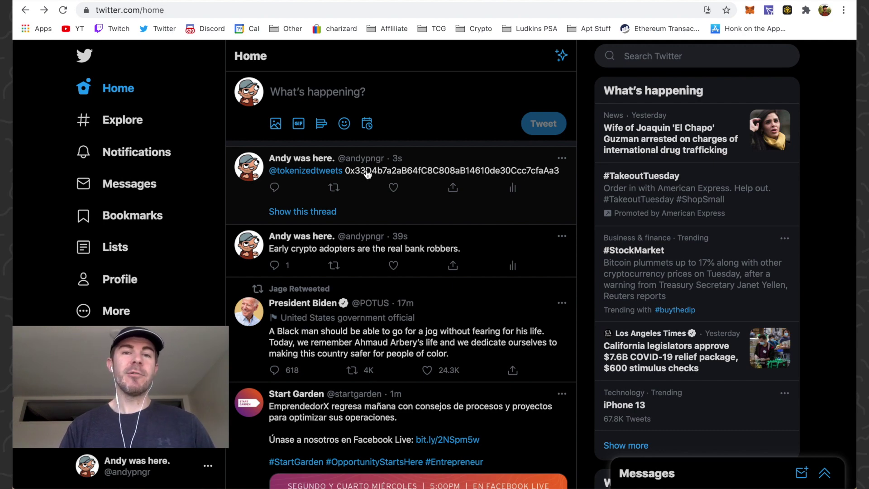
key(alt+Right)
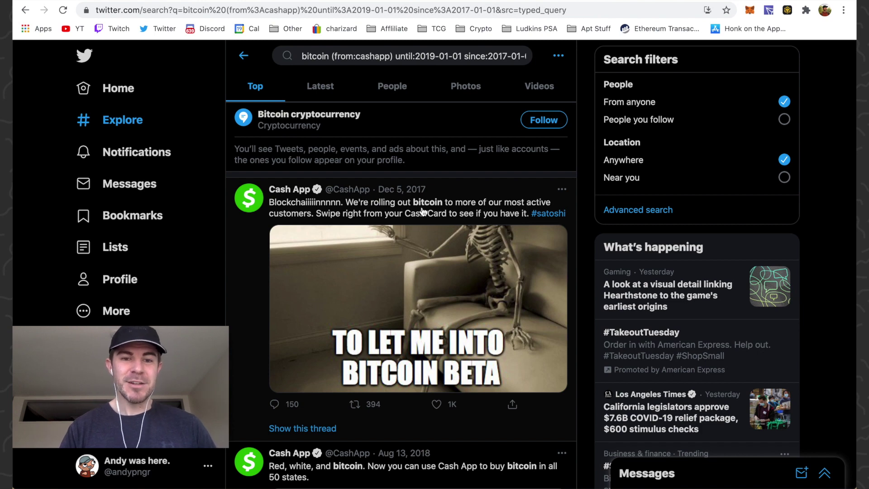
scroll(422, 211, down, 1)
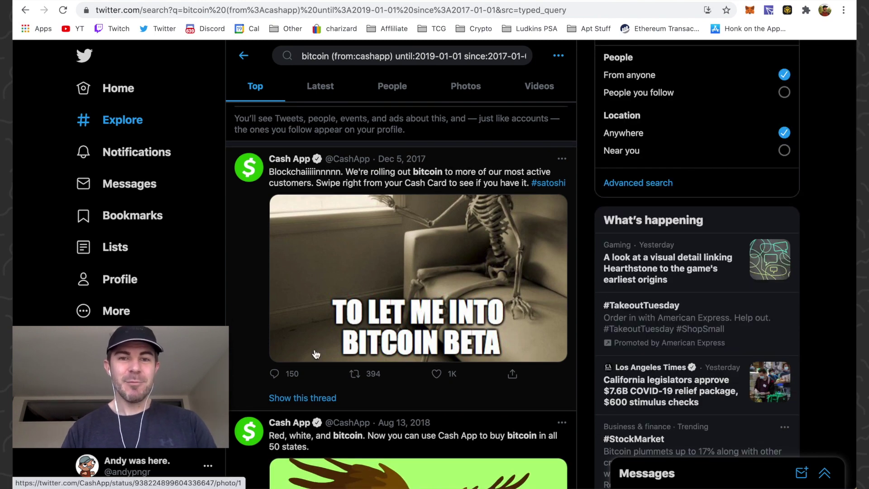
scroll(316, 354, down, 10)
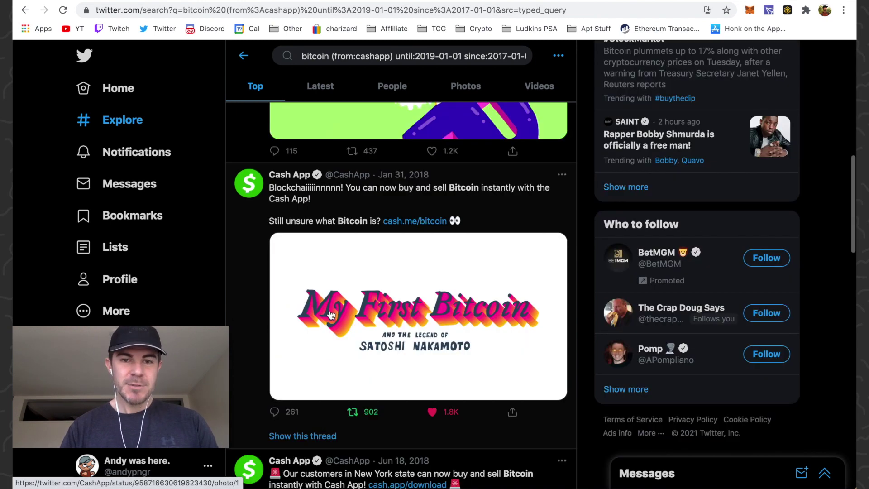
click(292, 409)
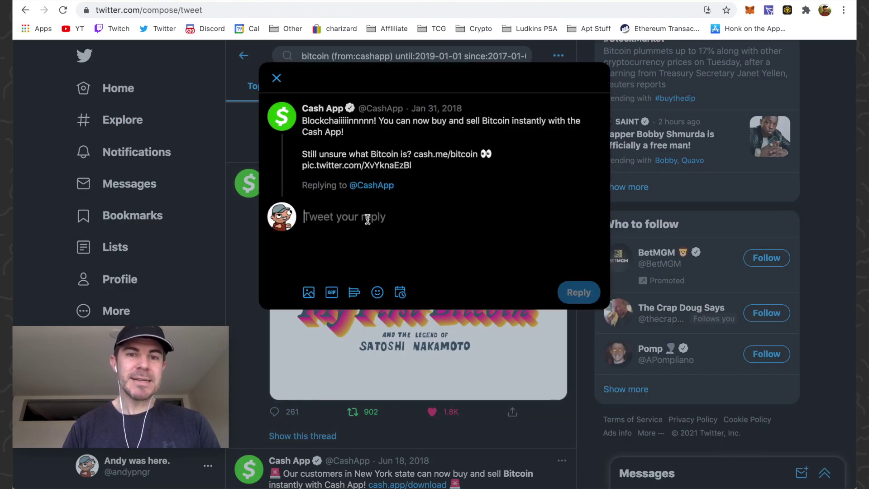
text(@toke)
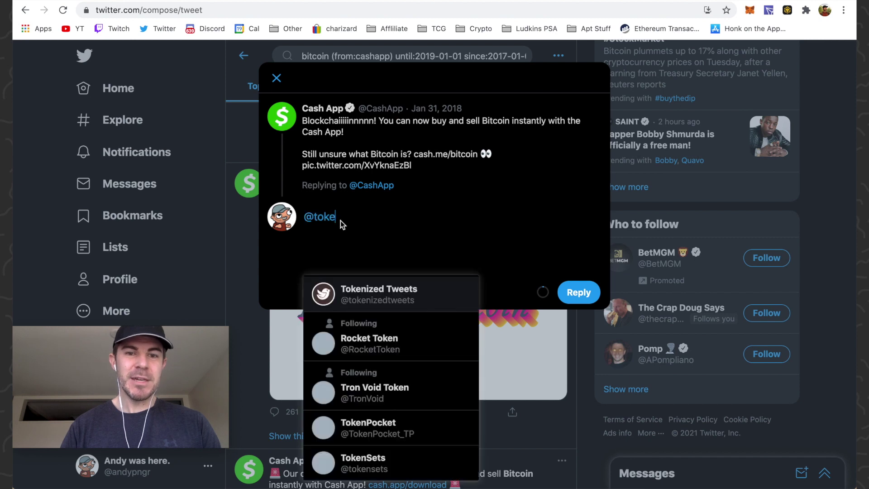
click(398, 291)
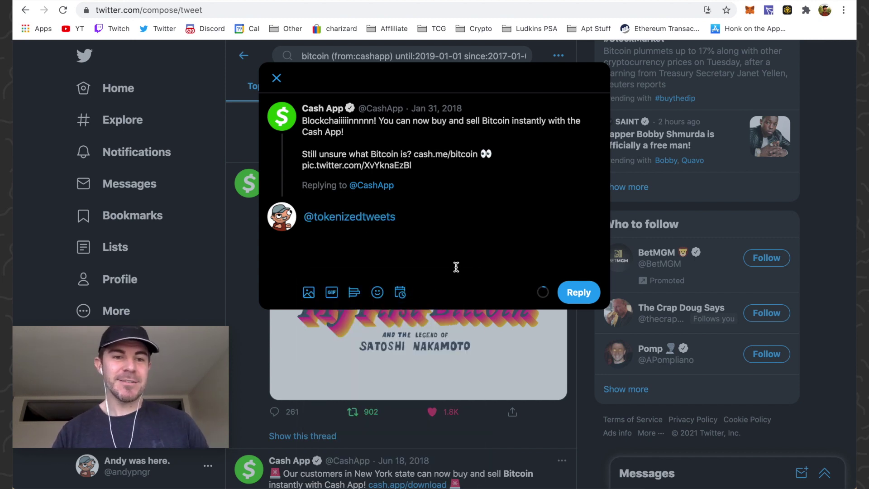
key(ctrl+v)
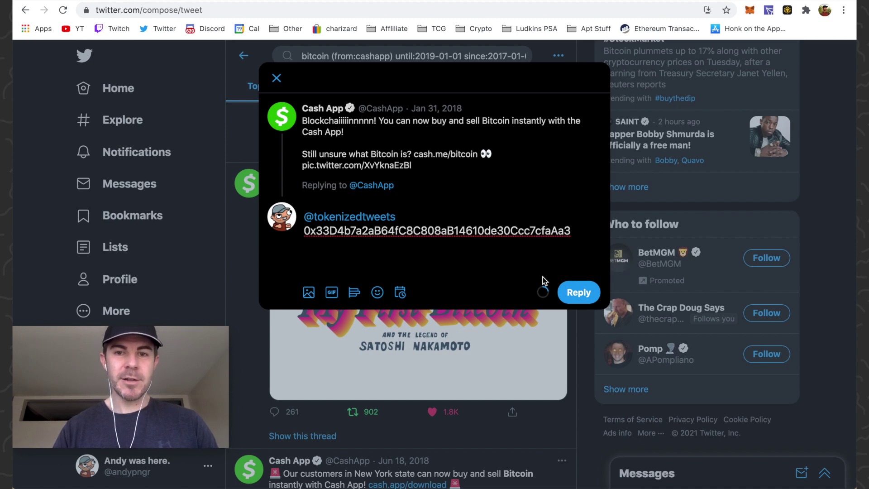
click(579, 293)
Scroll the Cash App search results down to the Aug 13, 2018 eagle tweet
scroll(574, 262, down, 2)
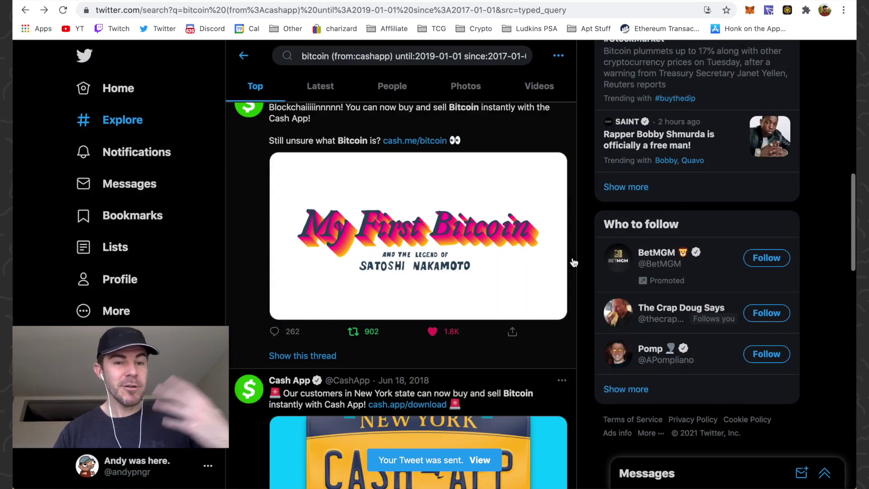
scroll(574, 262, down, 1)
scroll(574, 262, down, 1)
scroll(587, 253, down, 1)
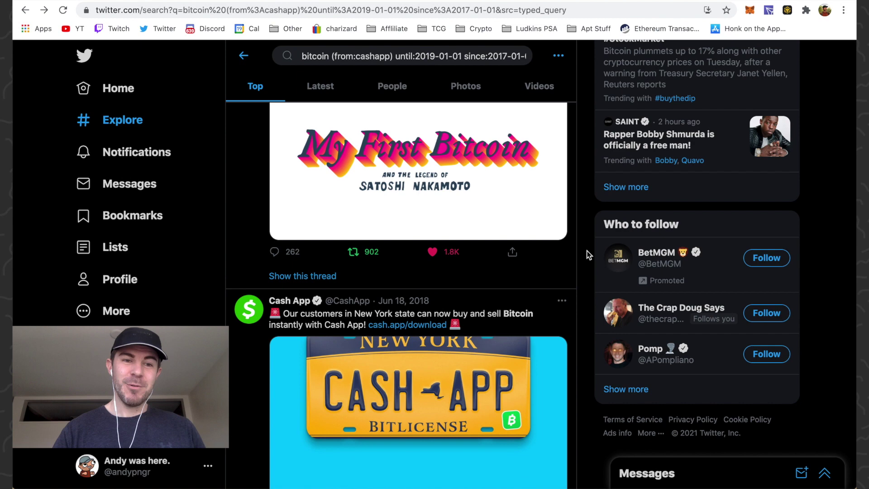
scroll(587, 254, down, 1)
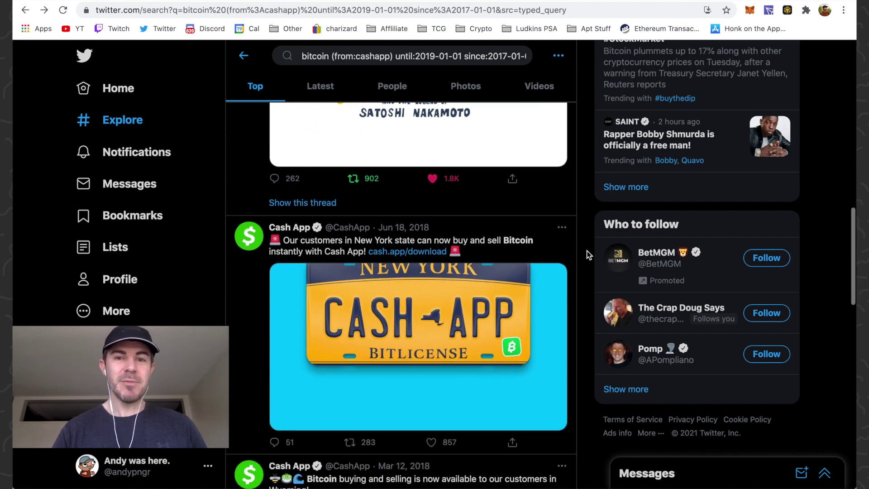
scroll(588, 254, down, 5)
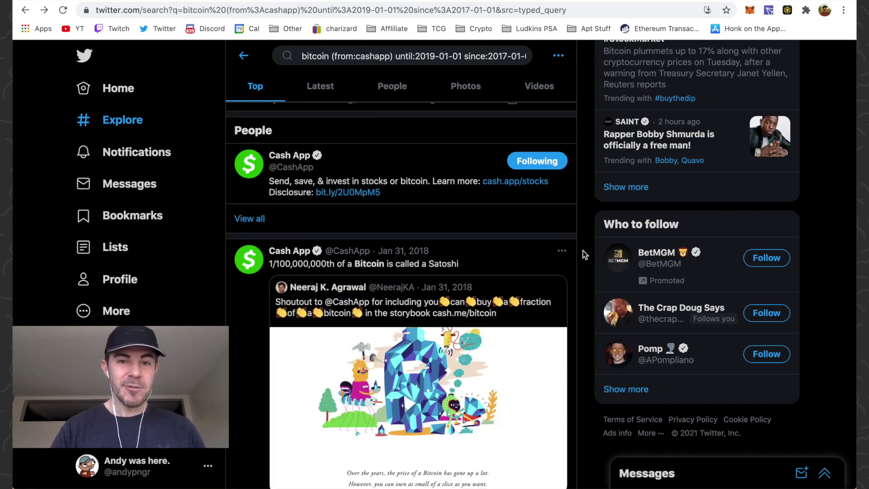
scroll(586, 254, down, 2)
scroll(586, 254, down, 2)
scroll(585, 254, down, 5)
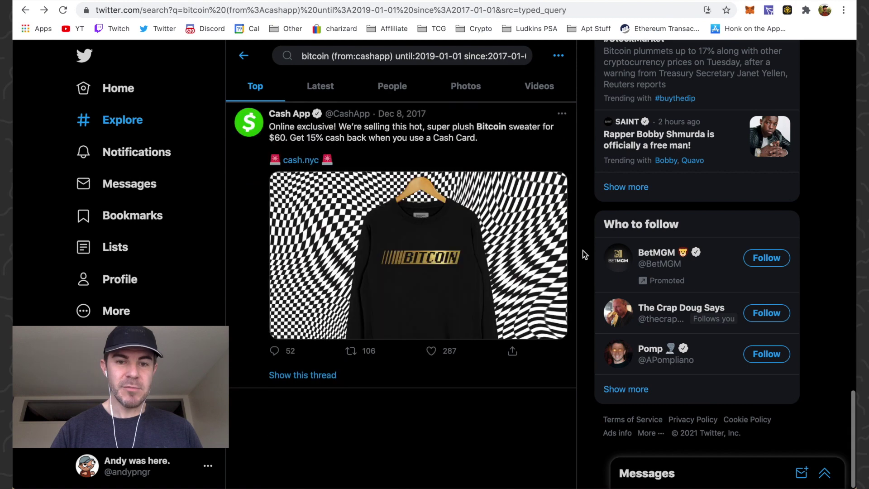
scroll(584, 254, down, 5)
click(274, 456)
text(@tok)
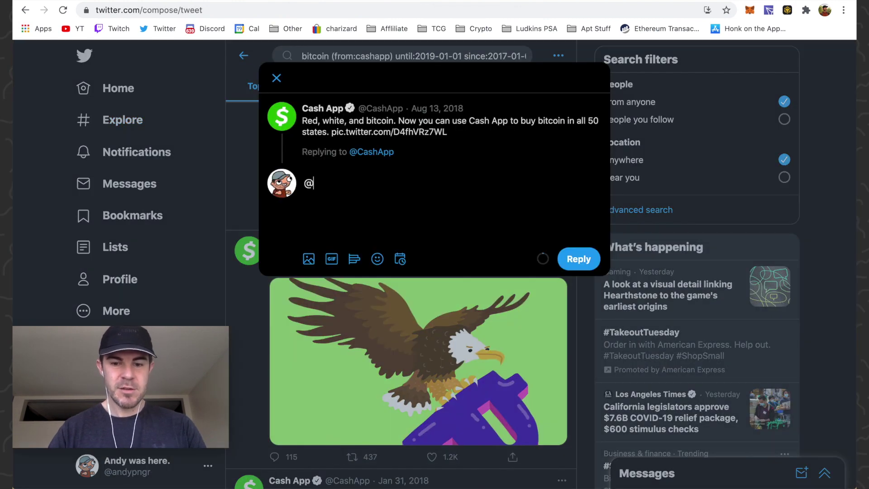
text(en)
click(445, 255)
key(ctrl+v)
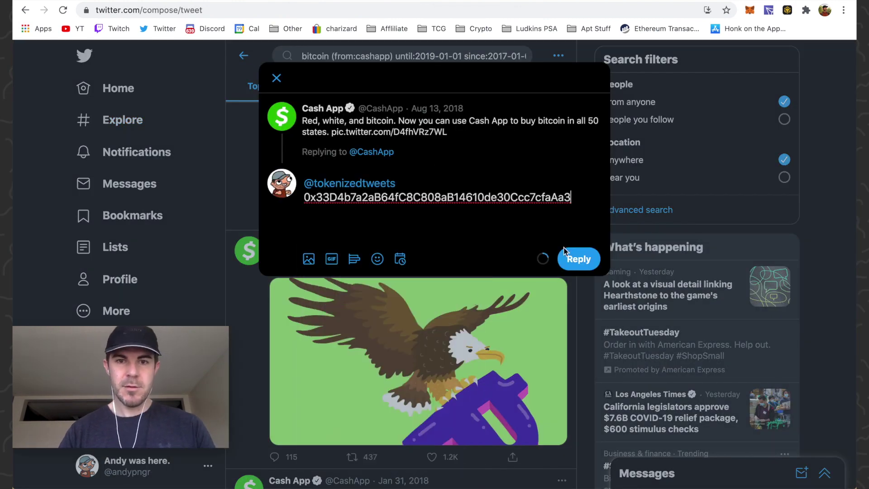
click(584, 2)
click(631, 1)
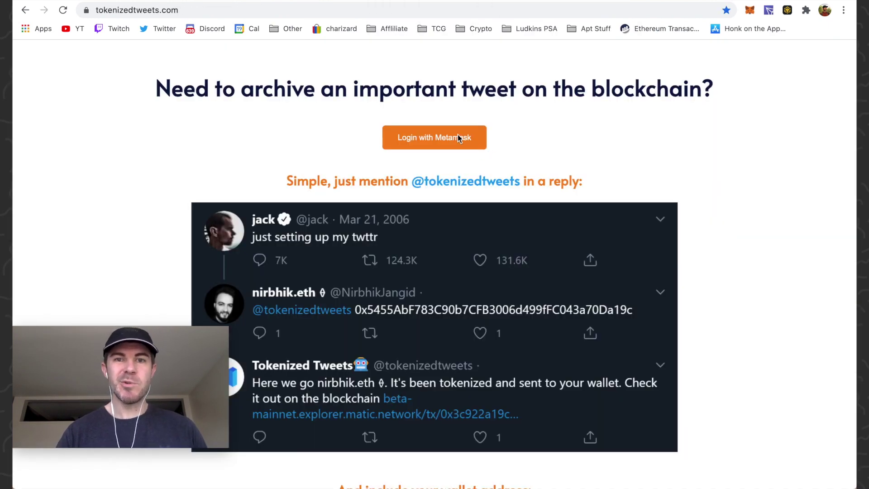
Log in to Tokenized Tweets with MetaMask and view the wallet's tweets on OpenSea
click(433, 137)
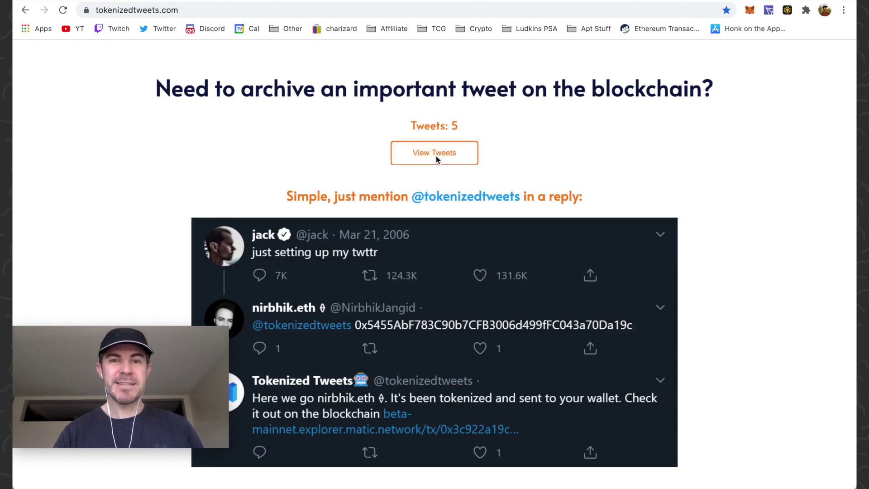
click(445, 155)
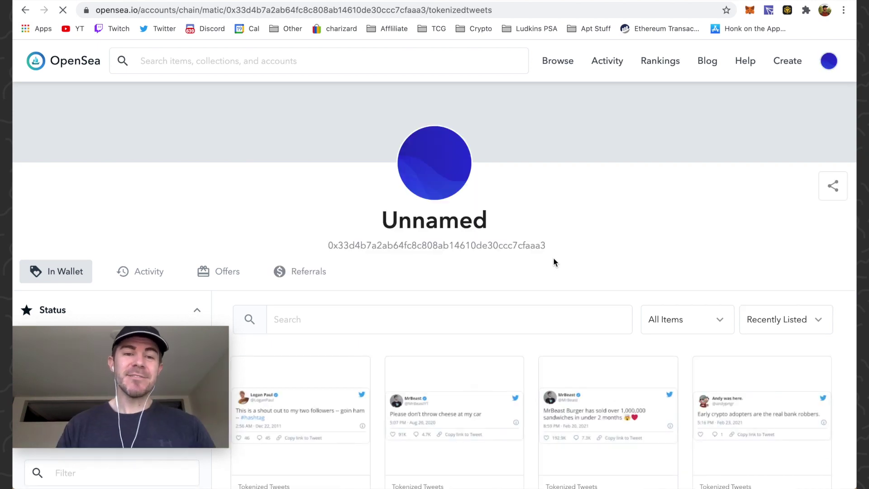
scroll(553, 260, down, 1)
scroll(553, 260, down, 2)
scroll(553, 260, down, 2)
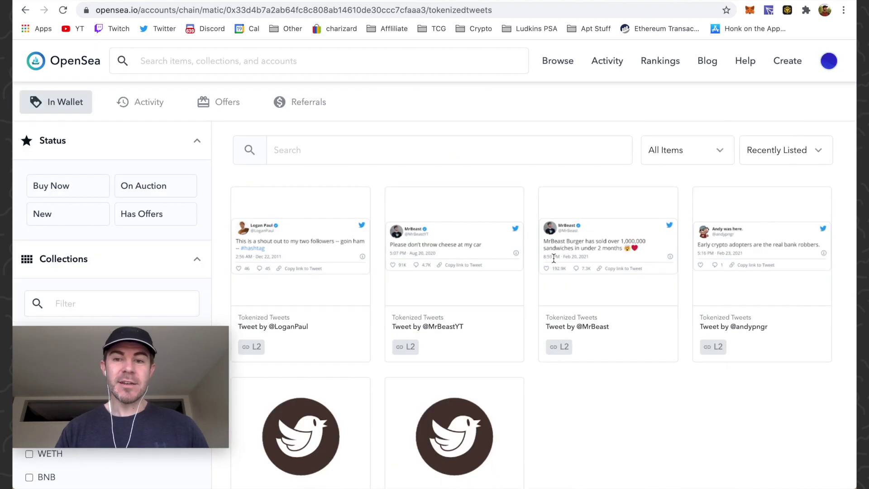
scroll(322, 331, down, 2)
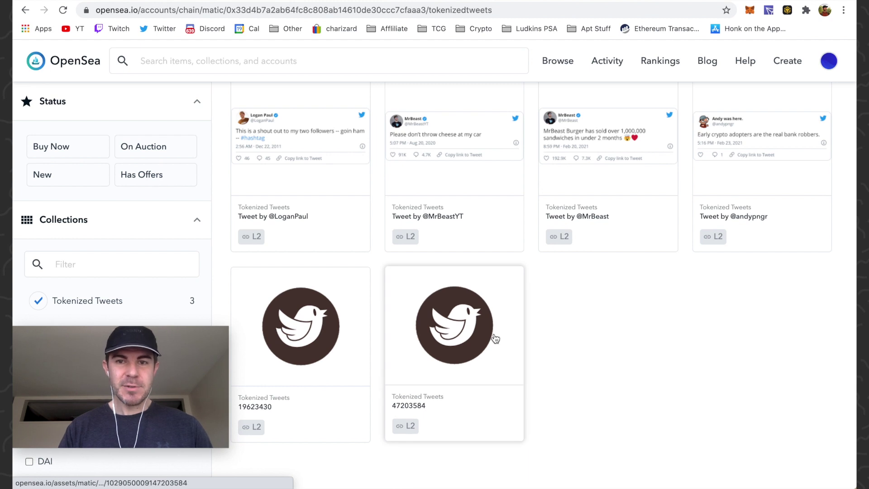
scroll(553, 327, up, 1)
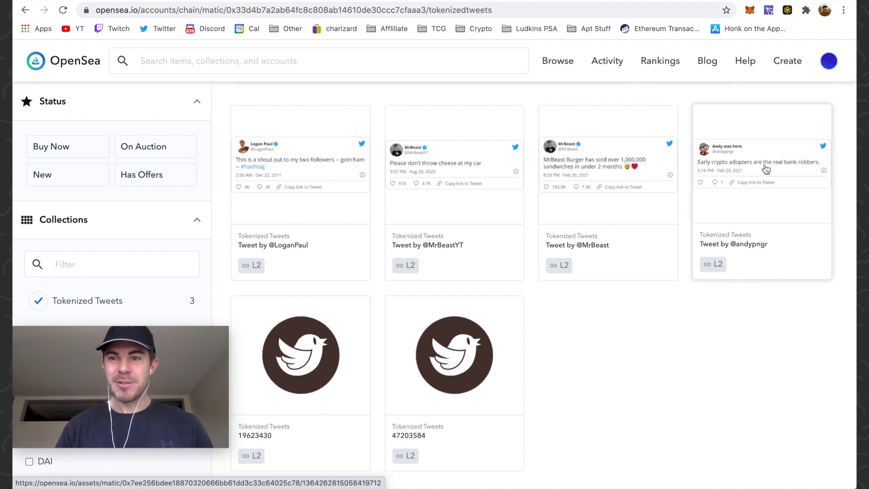
scroll(530, 291, down, 1)
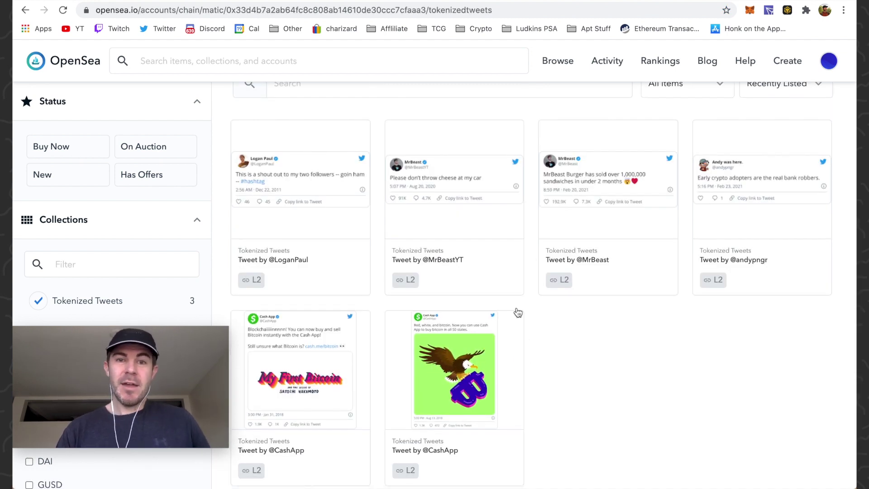
click(471, 176)
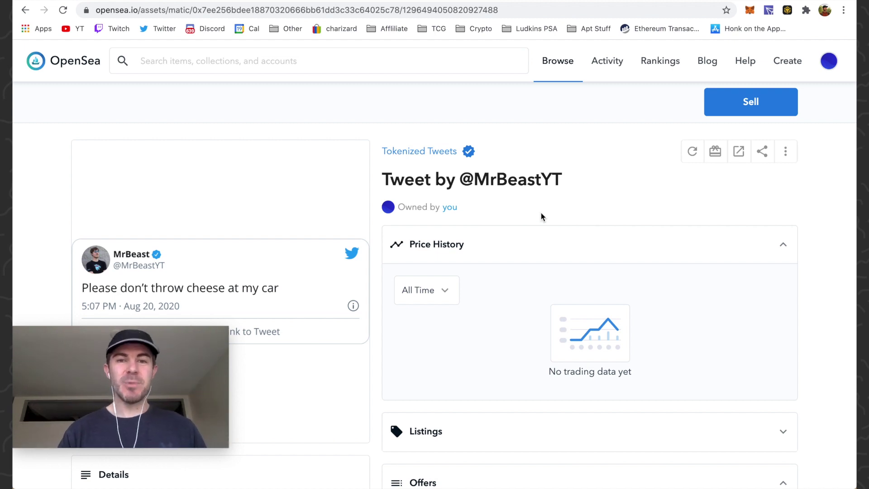
scroll(541, 213, down, 1)
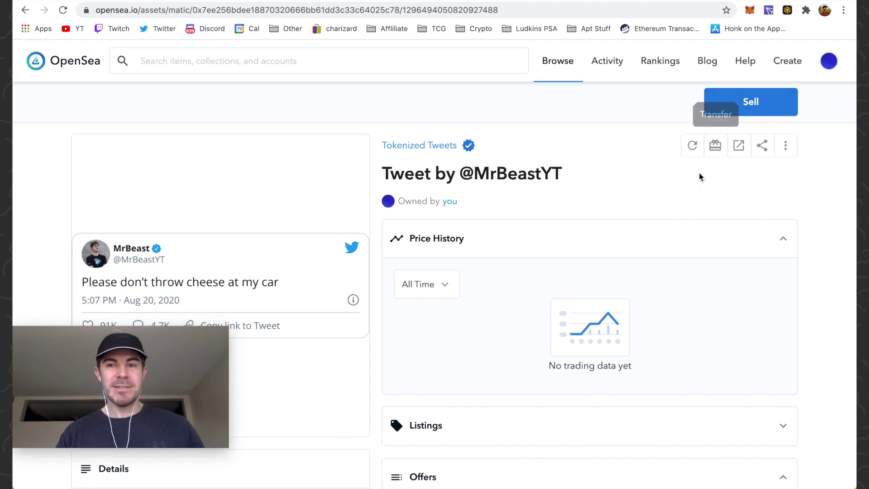
scroll(699, 172, down, 2)
scroll(699, 172, down, 2)
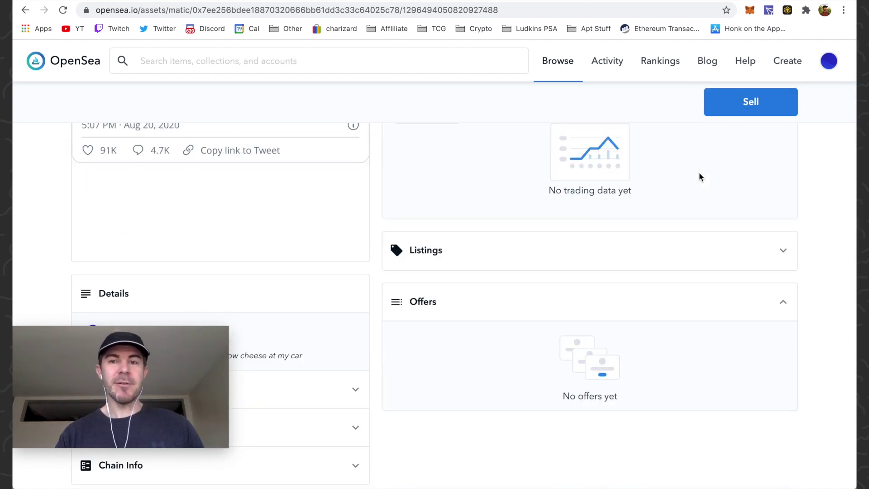
scroll(699, 173, down, 1)
scroll(699, 177, down, 2)
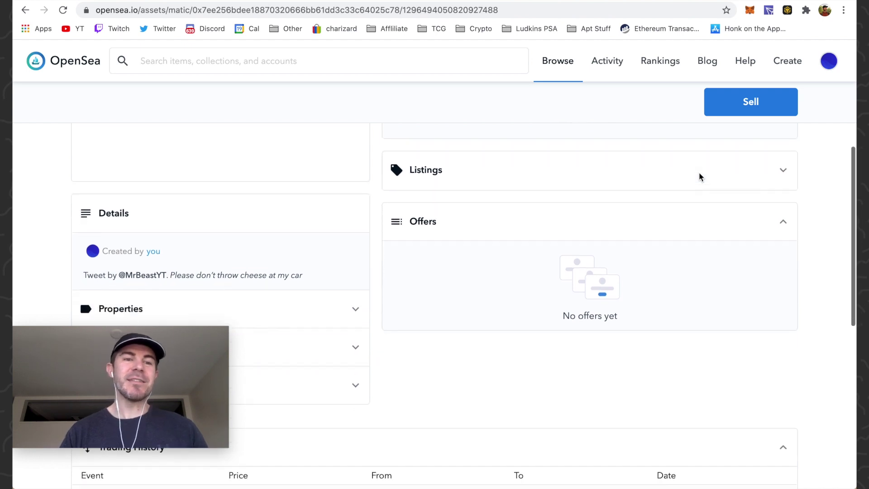
scroll(699, 176, down, 1)
scroll(699, 177, up, 5)
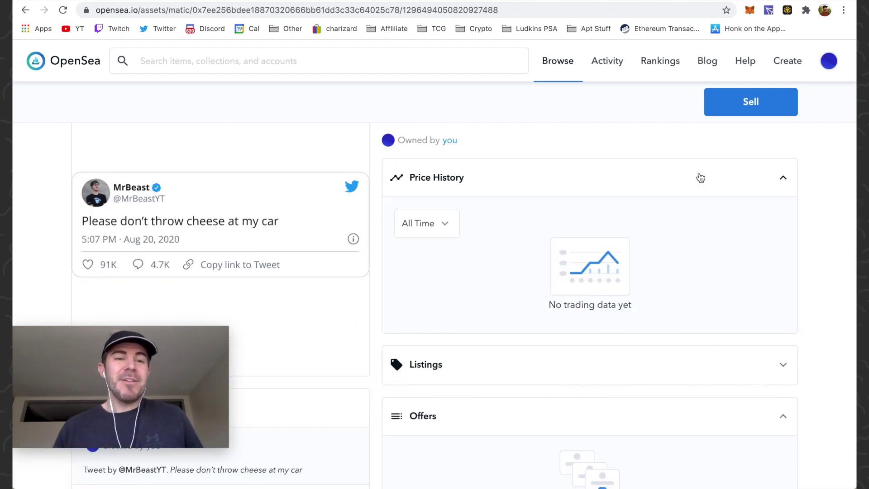